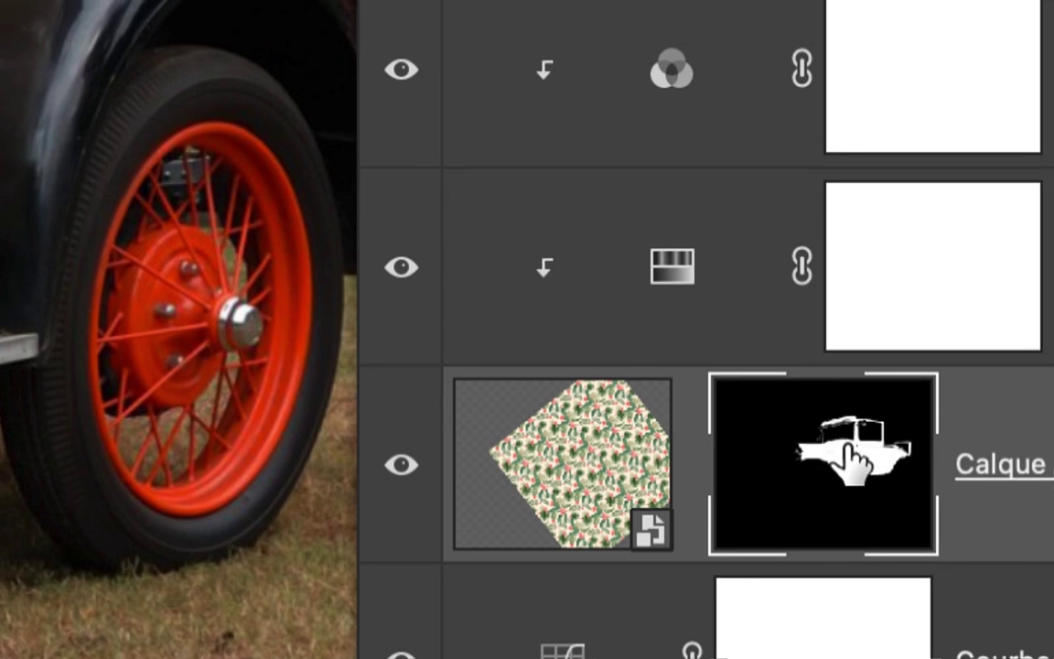
- View Calque 1's car-silhouette mask alone and drag its content up and to the left
alt+click(846, 448)
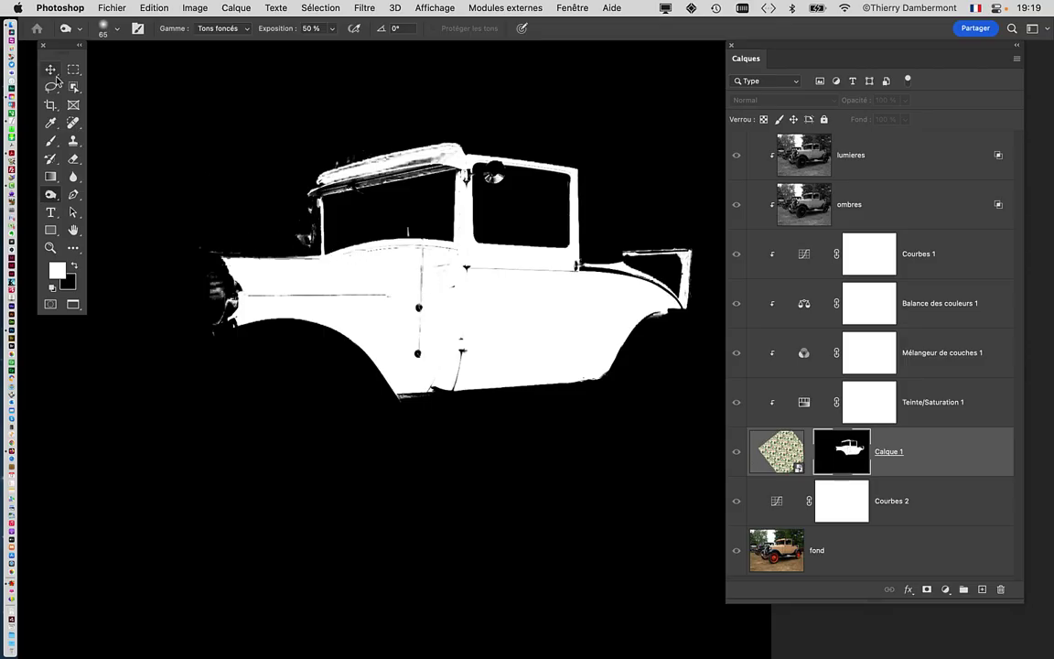
click(55, 73)
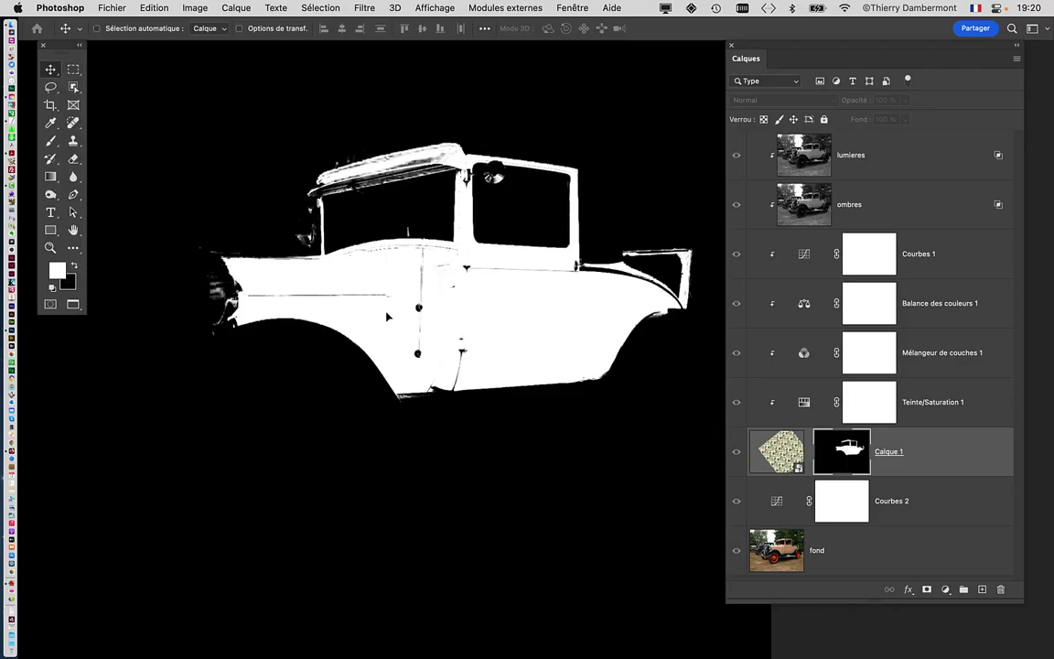
drag(387, 317, 287, 234)
drag(618, 371, 669, 437)
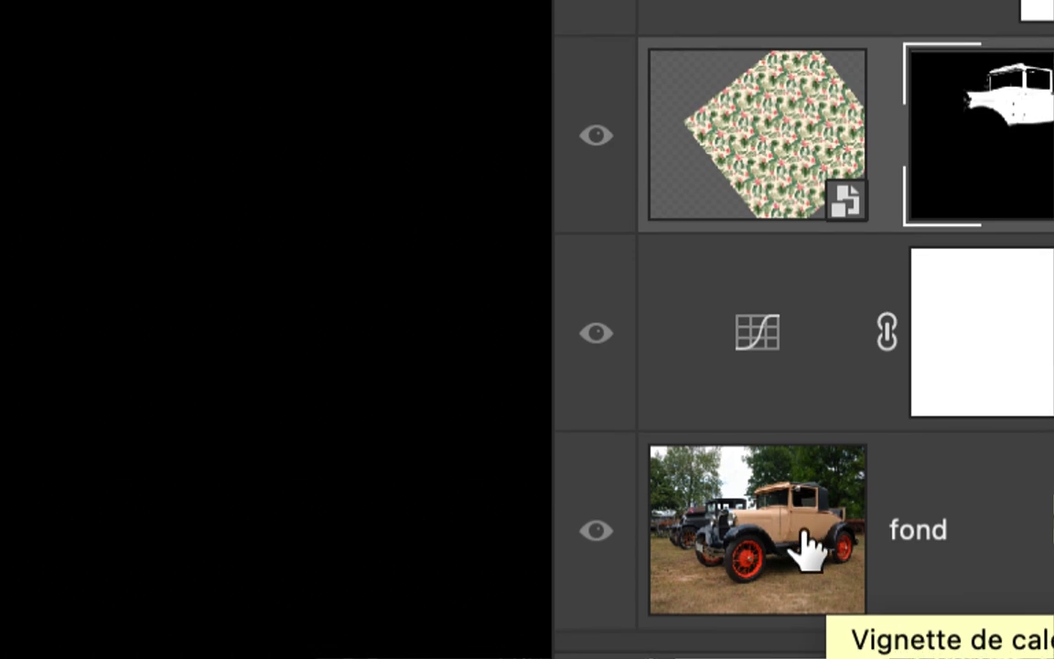
- Exit the mask view and drag Calque 1's mask right and down to offset the pattern on the car
drag(805, 544, 809, 543)
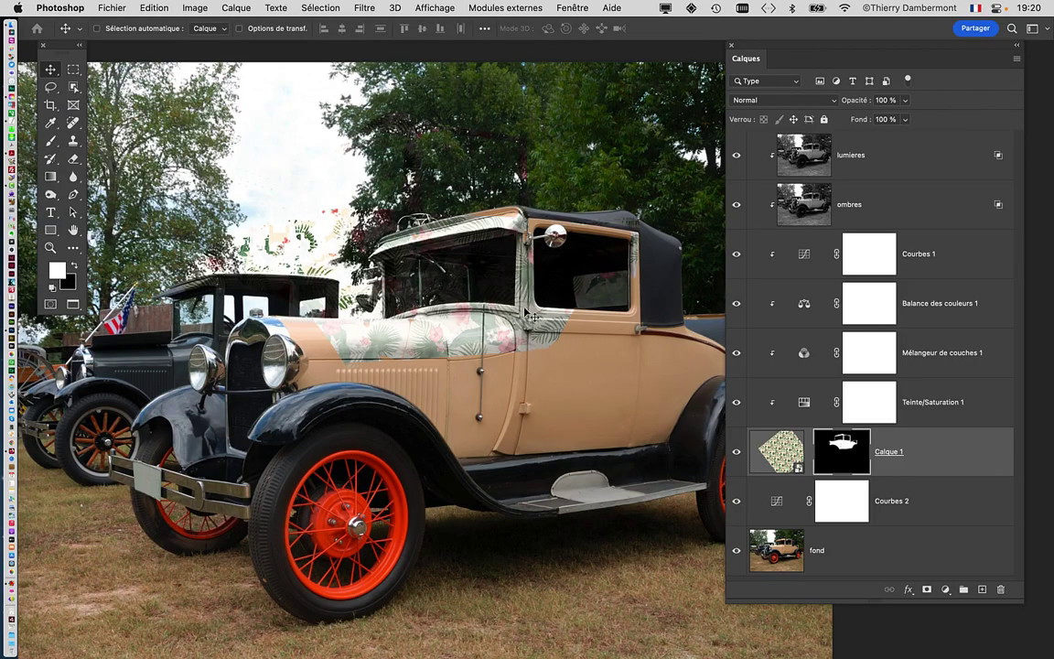
mouse_move(512, 353)
mouse_down()
mouse_move(503, 405)
mouse_move(634, 442)
mouse_up()
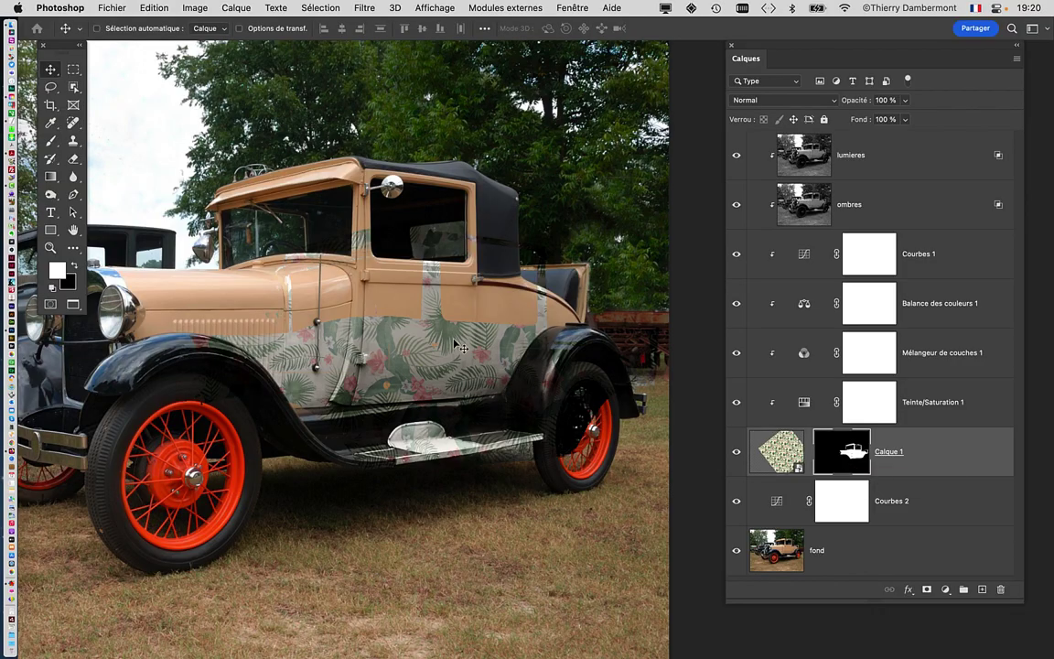
drag(414, 311, 383, 286)
scroll(482, 340, up, 5)
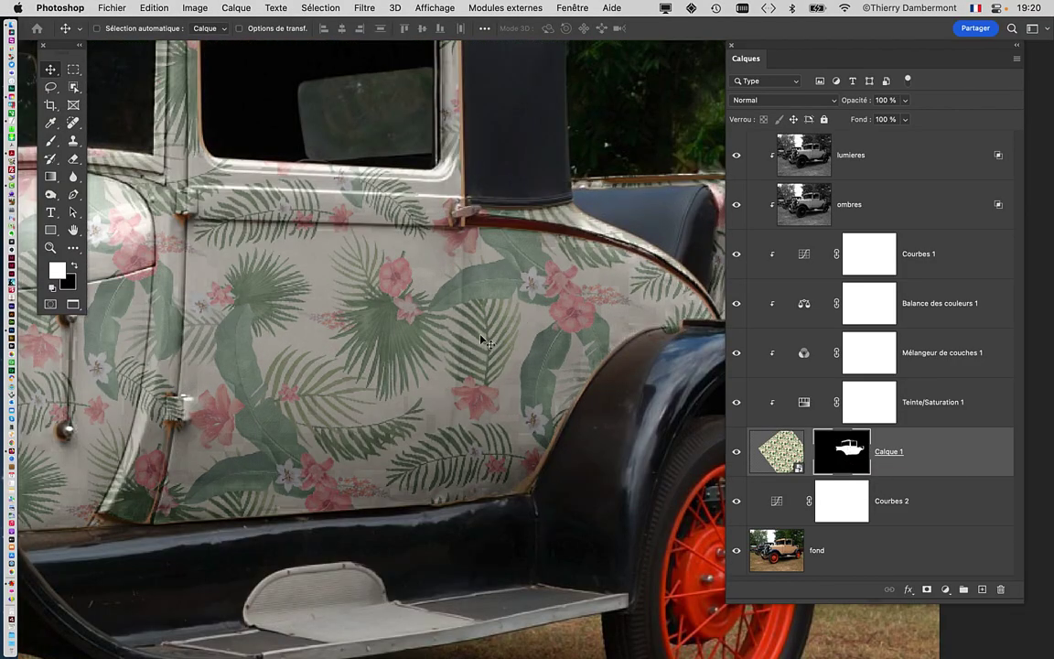
drag(463, 348, 431, 270)
scroll(396, 306, up, 5)
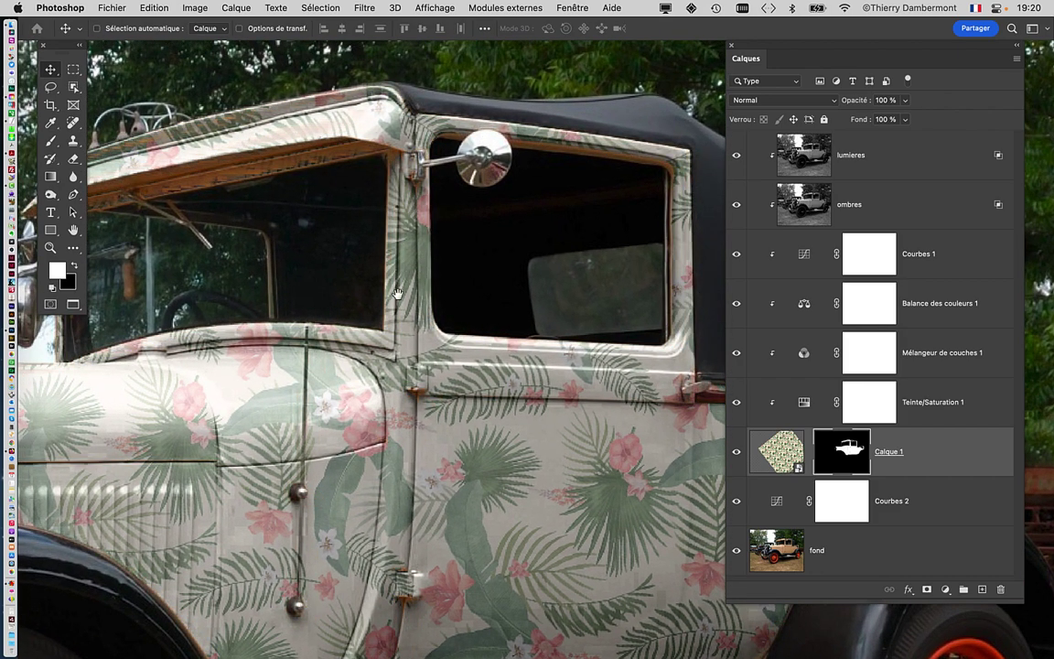
drag(240, 297, 404, 302)
scroll(404, 302, left, 5)
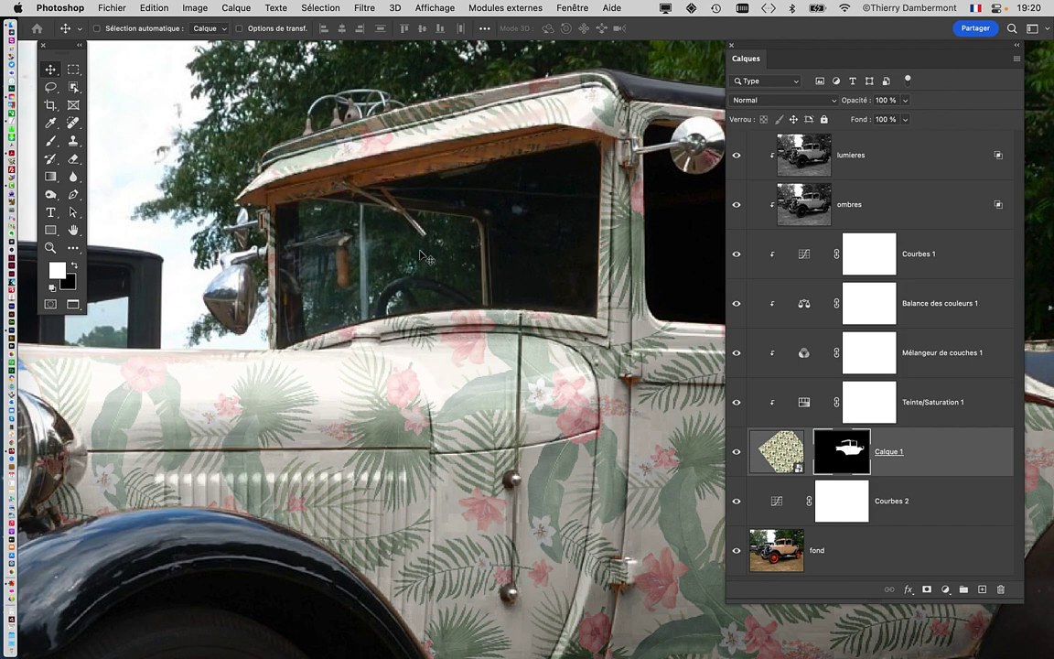
scroll(638, 135, up, 2)
scroll(549, 183, up, 1)
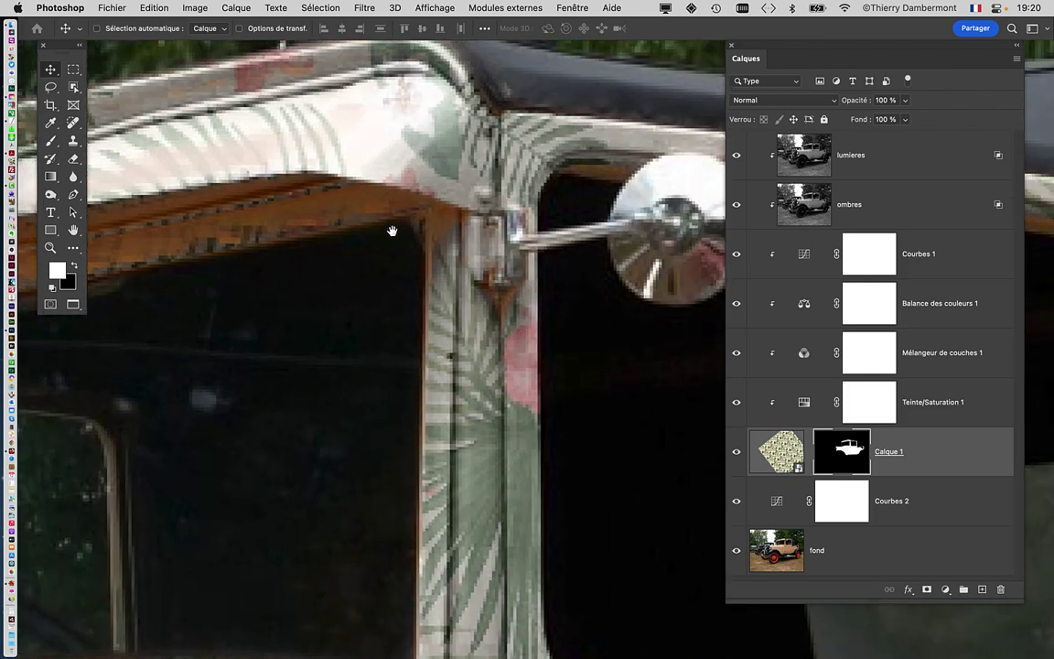
scroll(393, 233, up, 2)
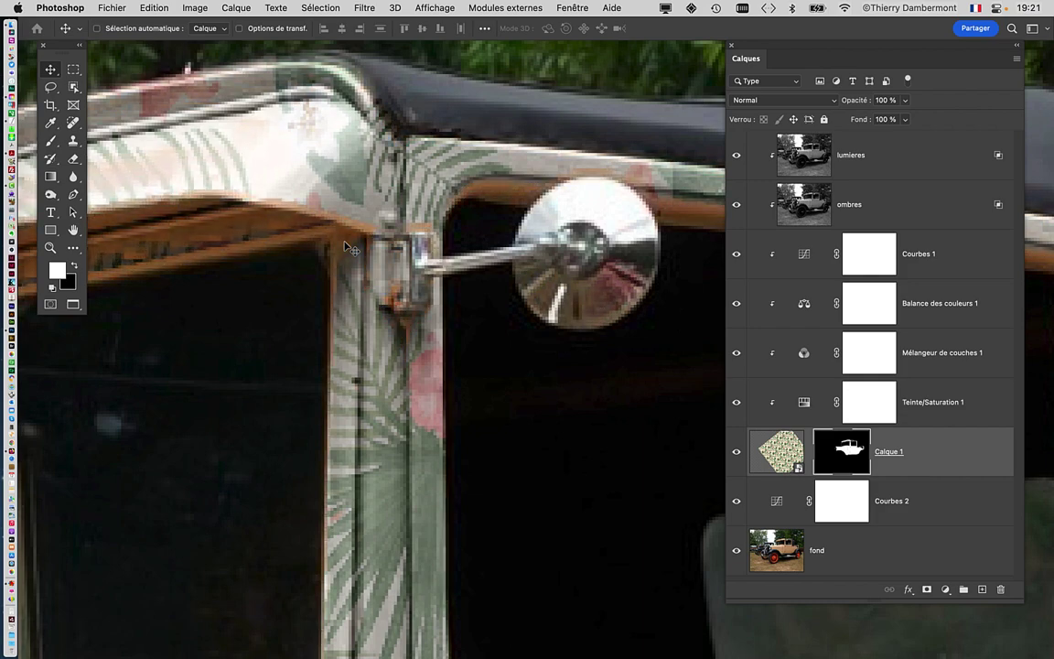
scroll(351, 248, down, 2)
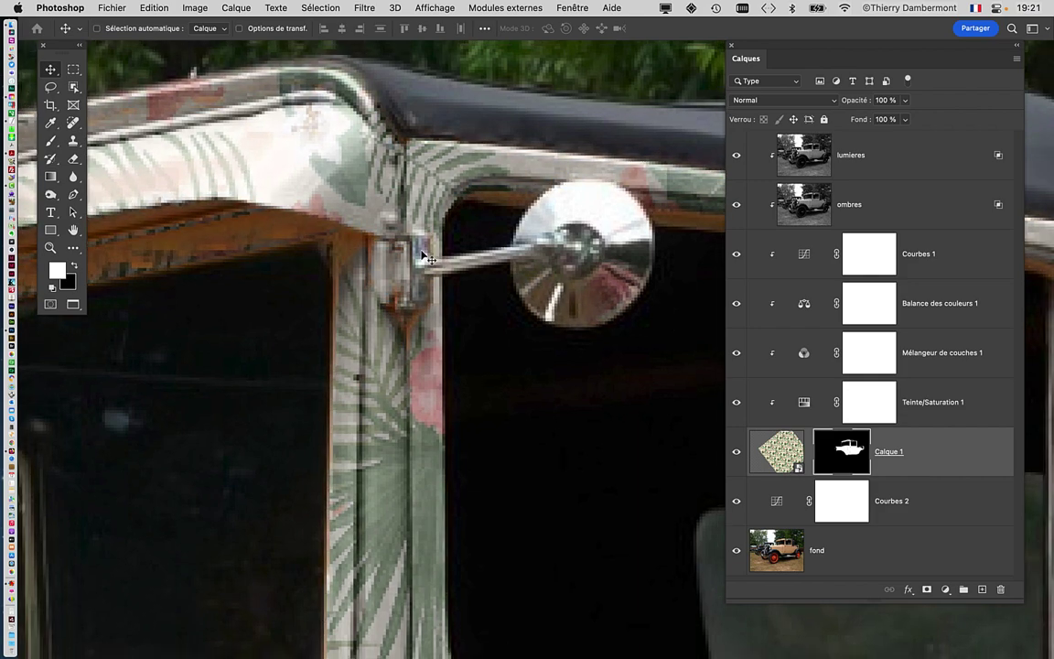
scroll(419, 251, down, 3)
scroll(423, 256, down, 3)
scroll(426, 263, down, 2)
scroll(426, 263, down, 3)
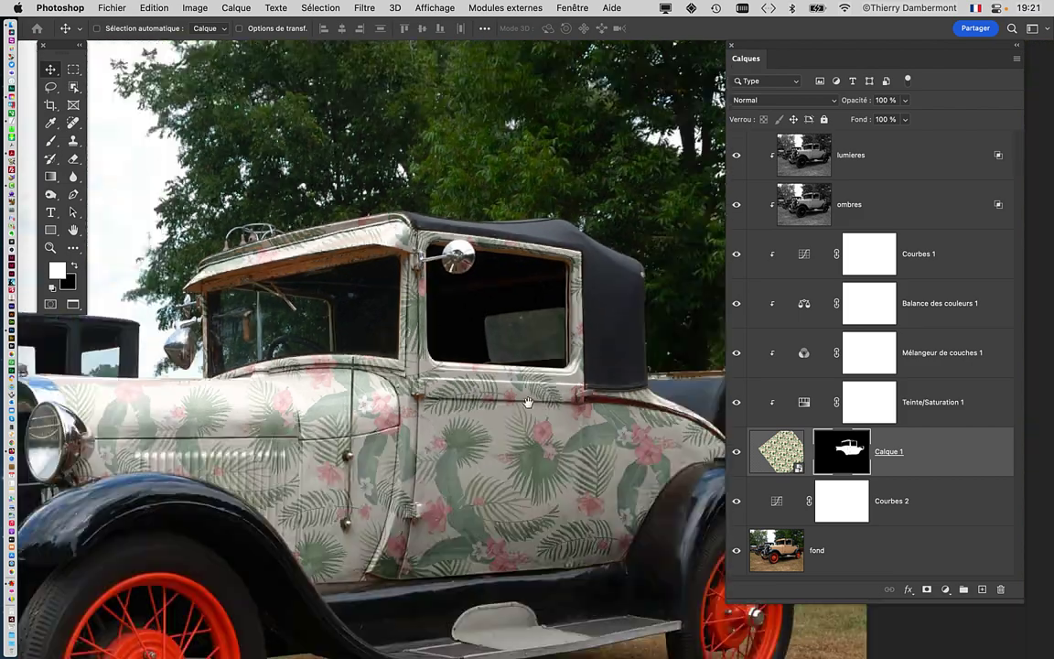
scroll(313, 242, up, 3)
scroll(449, 353, up, 4)
scroll(449, 353, up, 1)
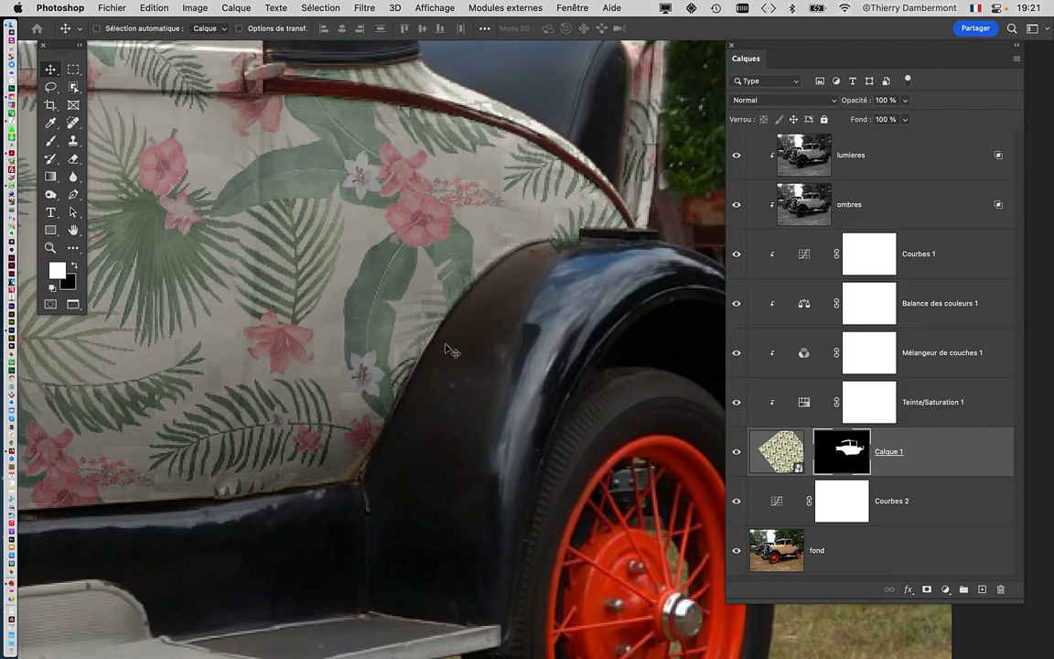
scroll(449, 345, down, 2)
scroll(410, 313, down, 2)
scroll(408, 315, down, 1)
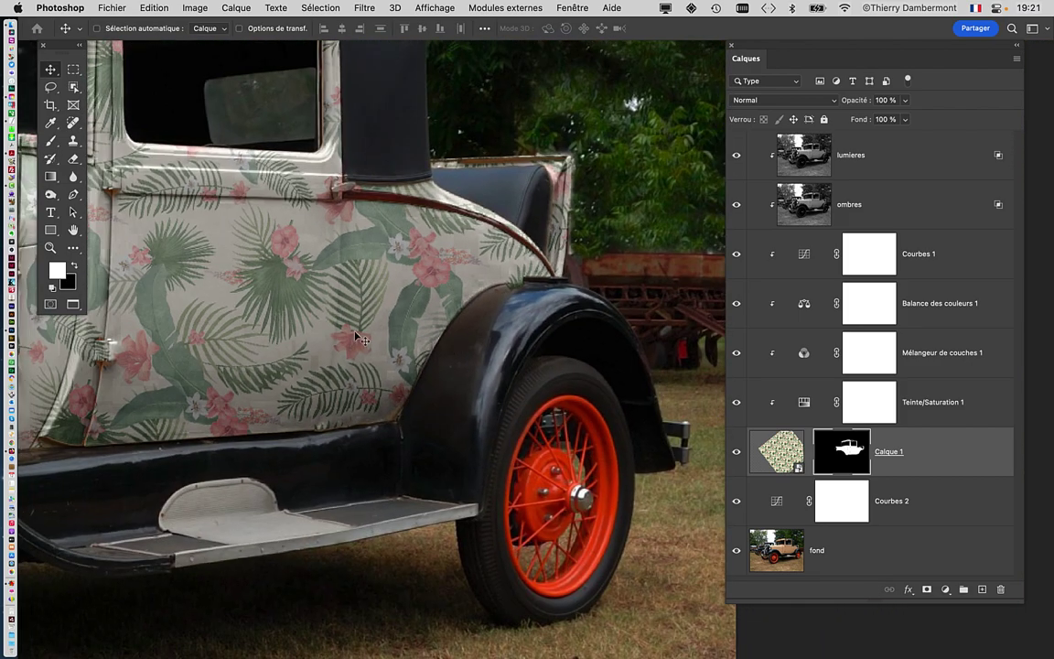
scroll(325, 305, down, 2)
drag(295, 326, 511, 306)
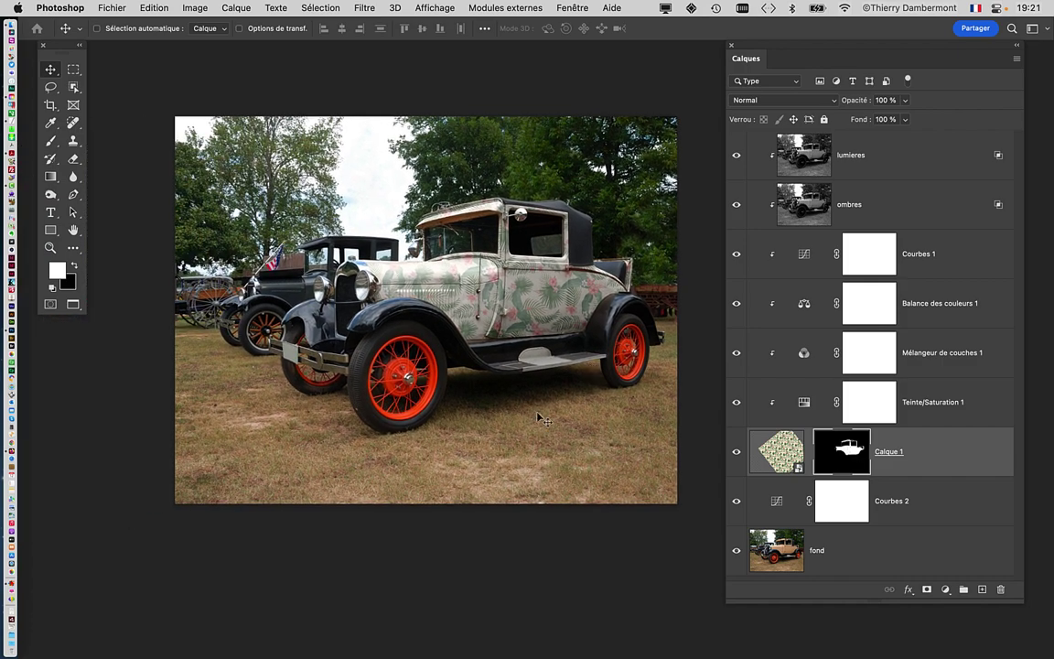
scroll(520, 320, up, 2)
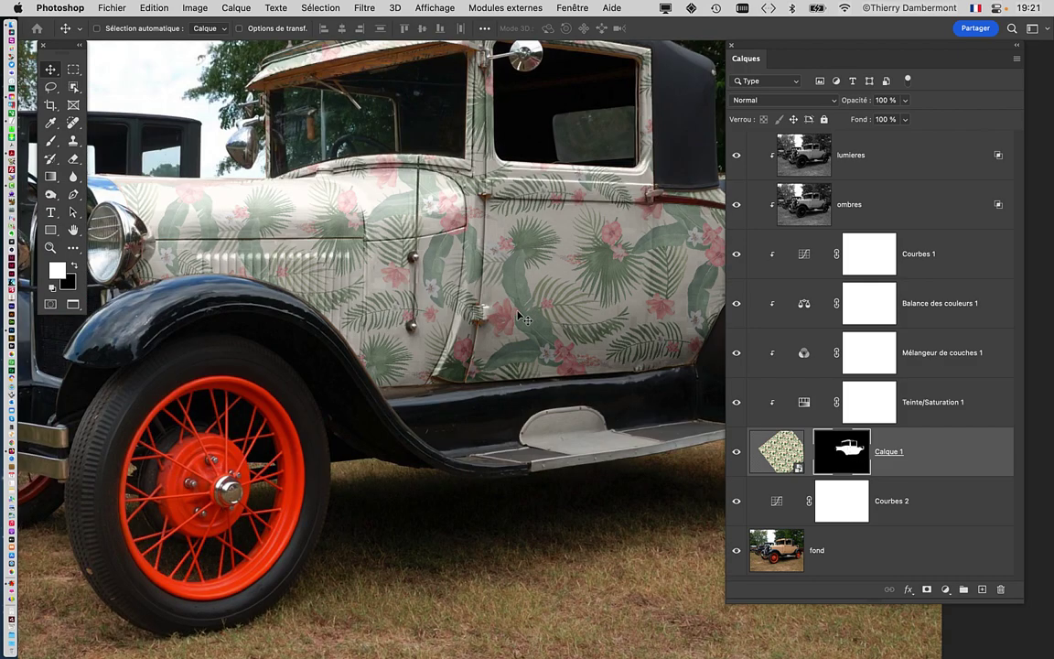
scroll(518, 317, up, 1)
scroll(517, 316, up, 1)
scroll(515, 315, up, 1)
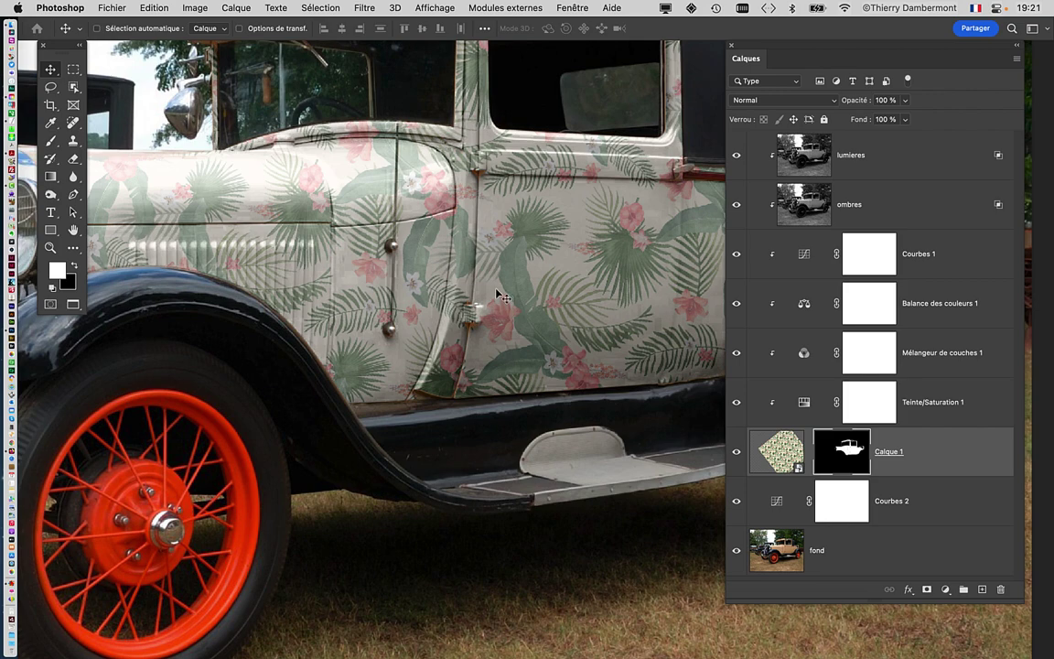
scroll(494, 288, up, 1)
scroll(465, 236, down, 2)
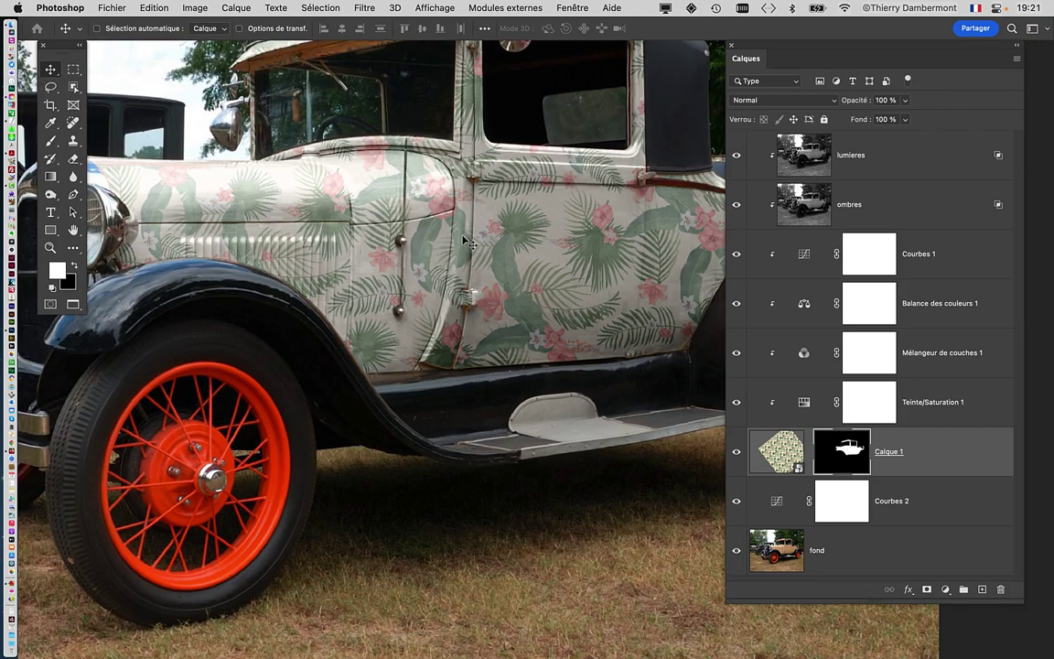
scroll(463, 243, up, 1)
scroll(471, 260, down, 1)
scroll(494, 302, up, 1)
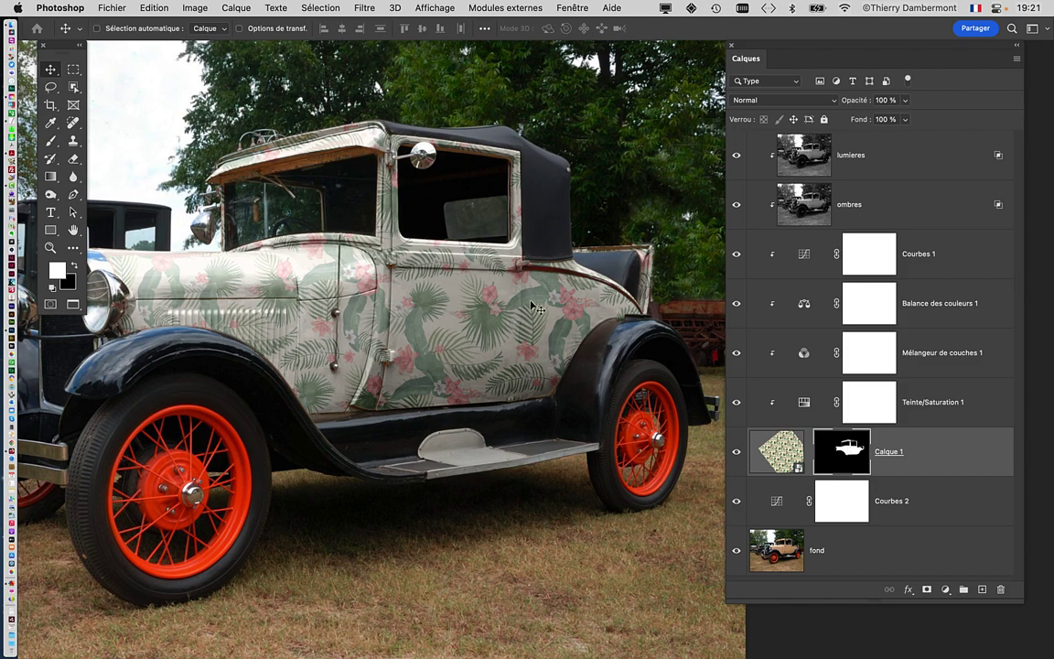
scroll(512, 284, down, 2)
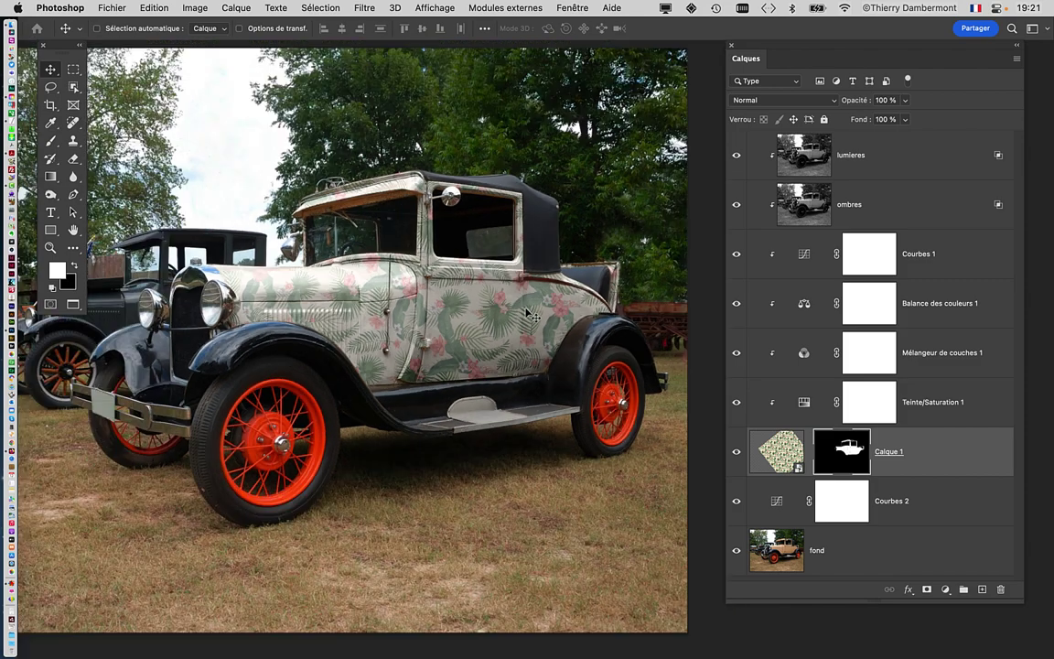
drag(412, 303, 437, 295)
scroll(458, 291, up, 2)
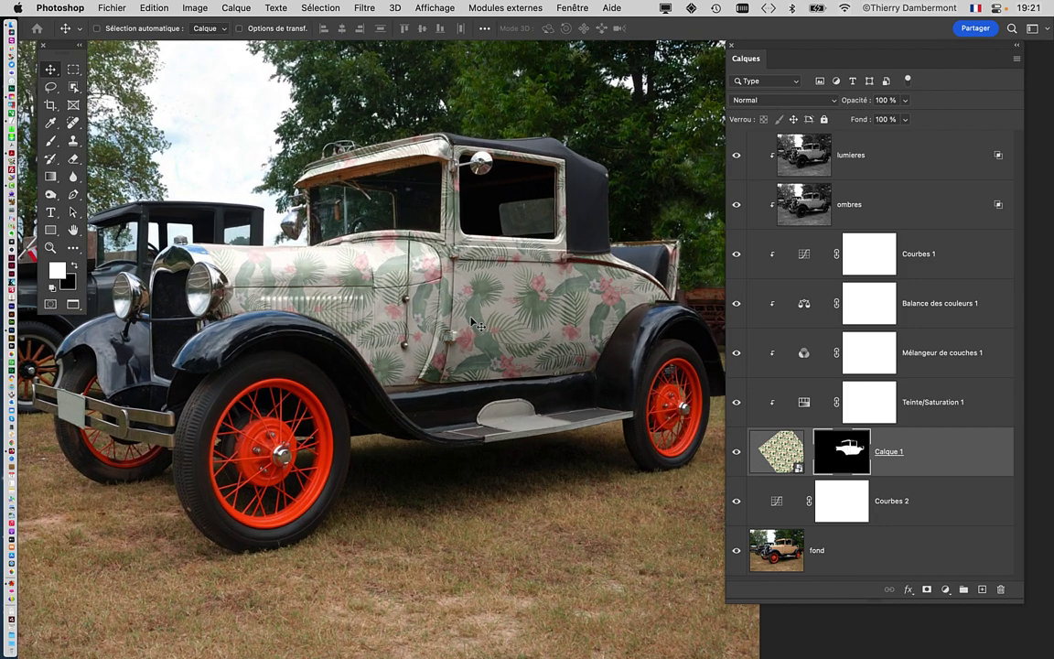
- Target Calque 1's image thumbnail, then select the ombres shadow layer
click(796, 462)
click(884, 212)
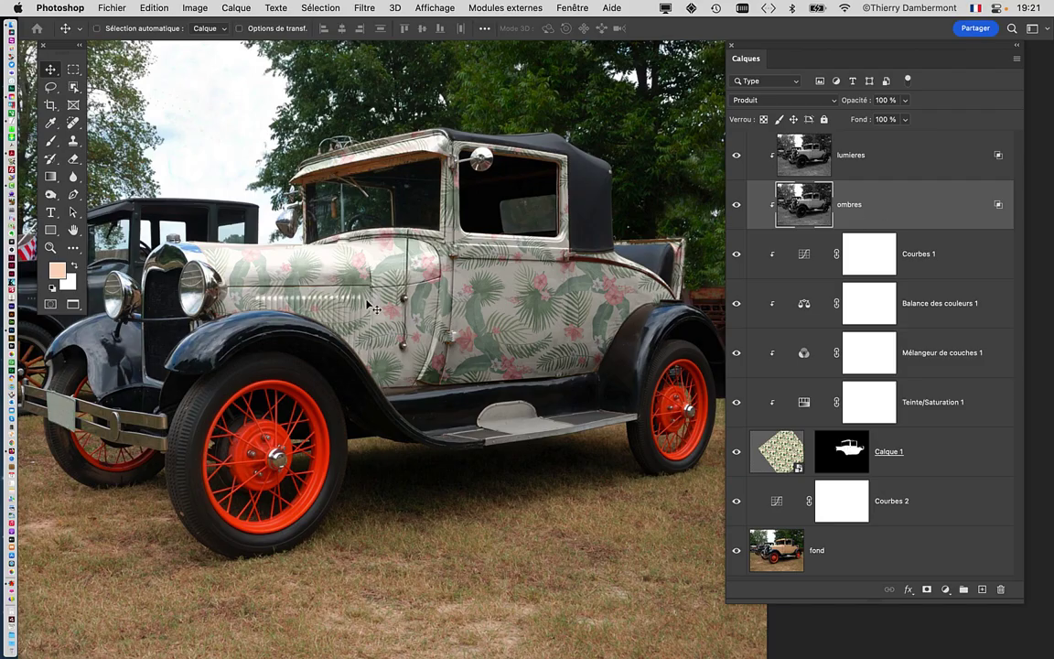
scroll(330, 275, up, 5)
scroll(330, 275, down, 2)
scroll(329, 274, down, 2)
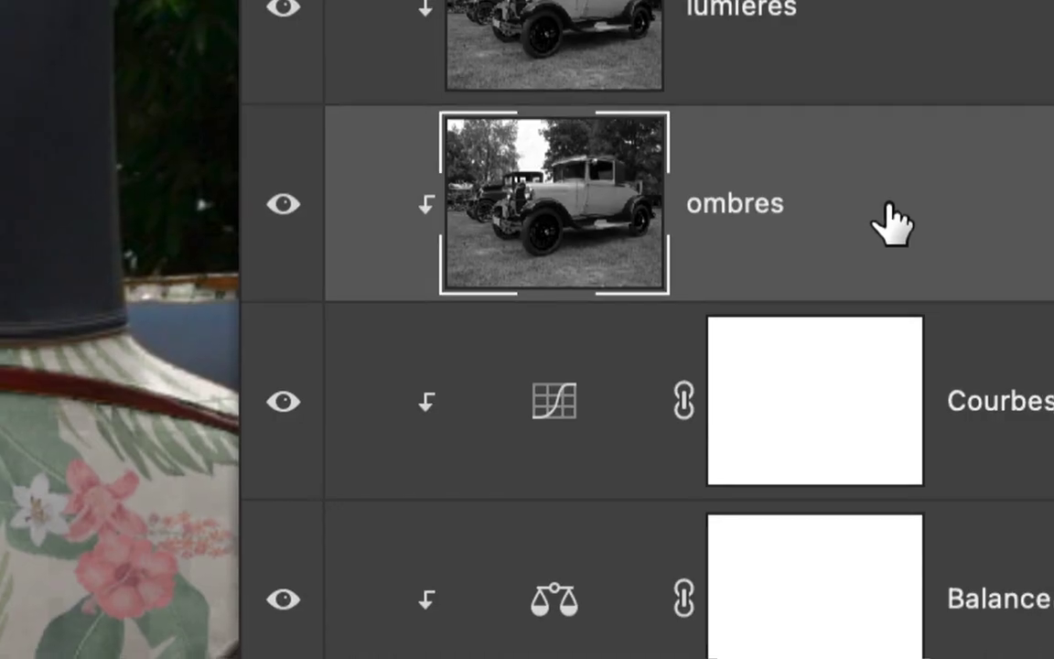
double_click(887, 222)
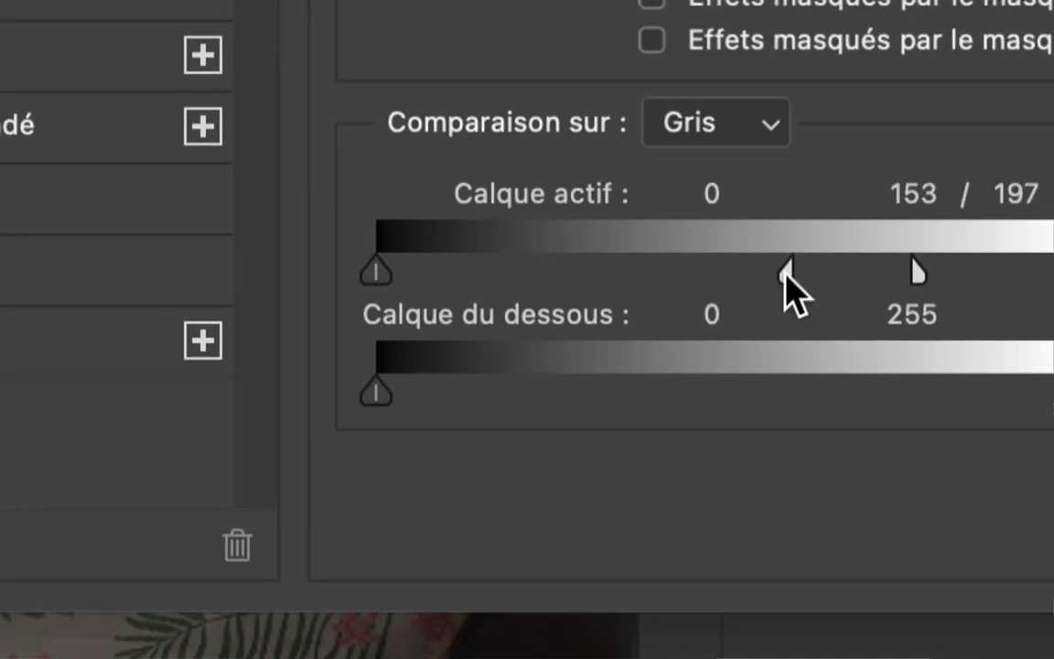
drag(787, 267, 577, 267)
drag(813, 273, 642, 267)
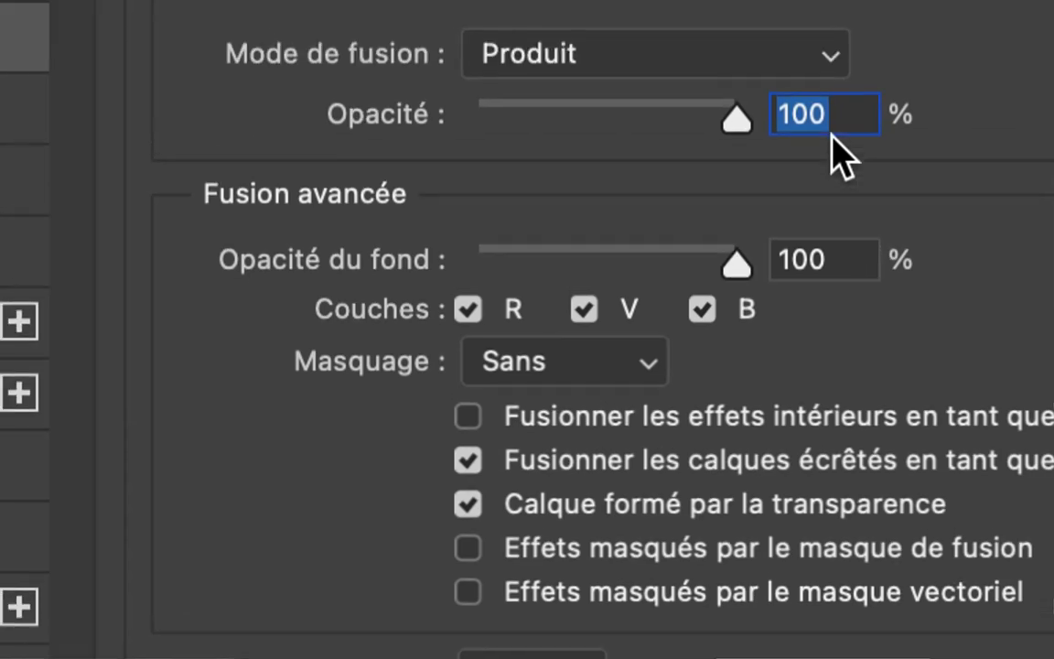
drag(817, 138, 784, 118)
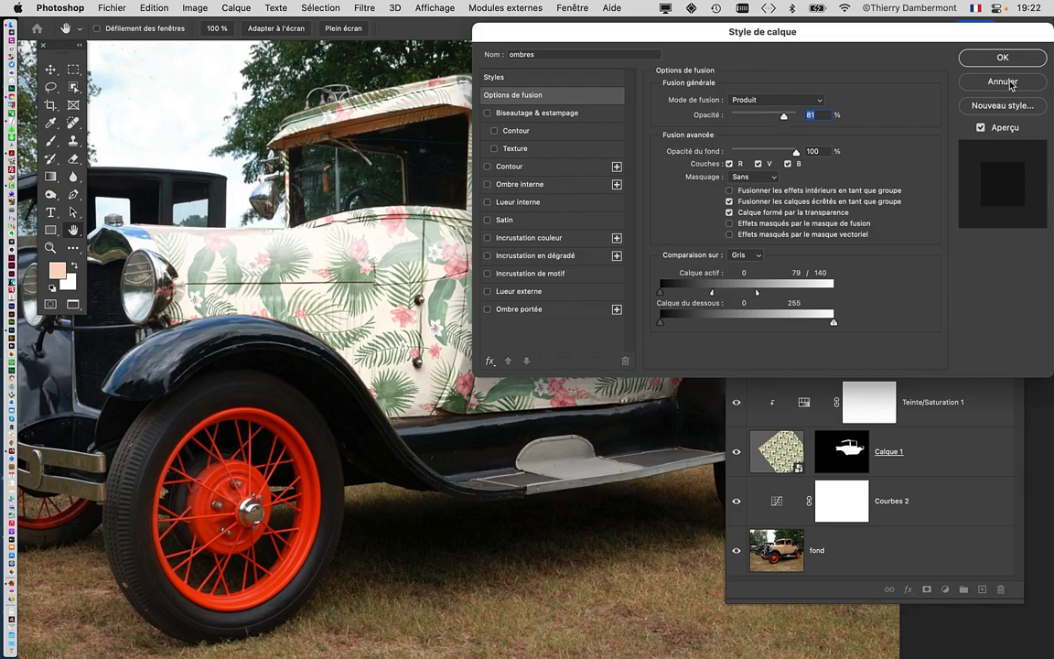
click(1009, 83)
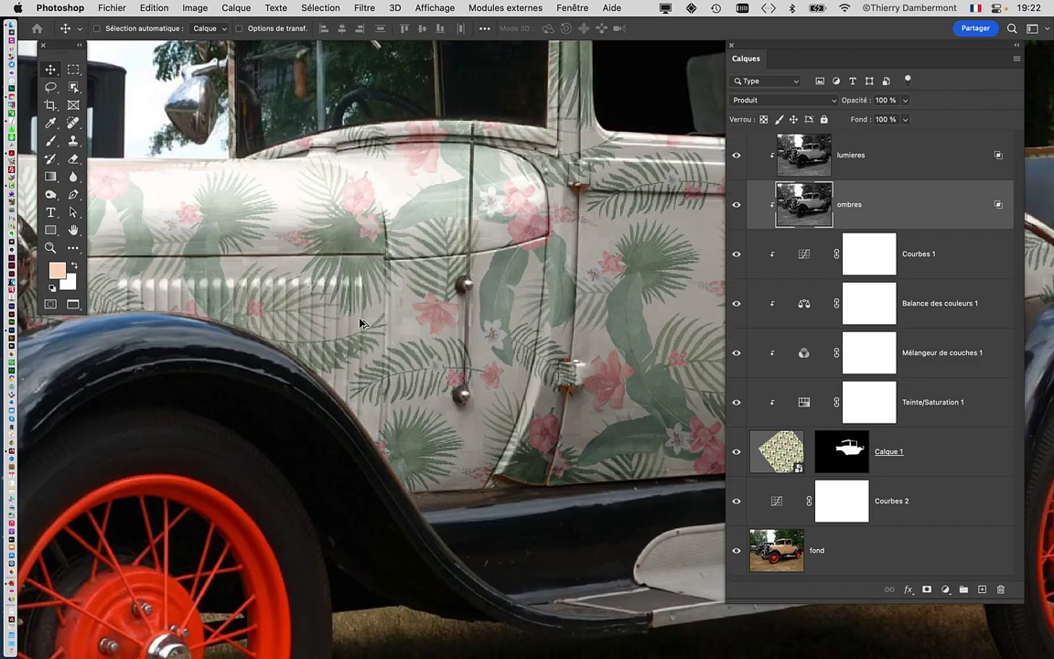
scroll(363, 326, down, 2)
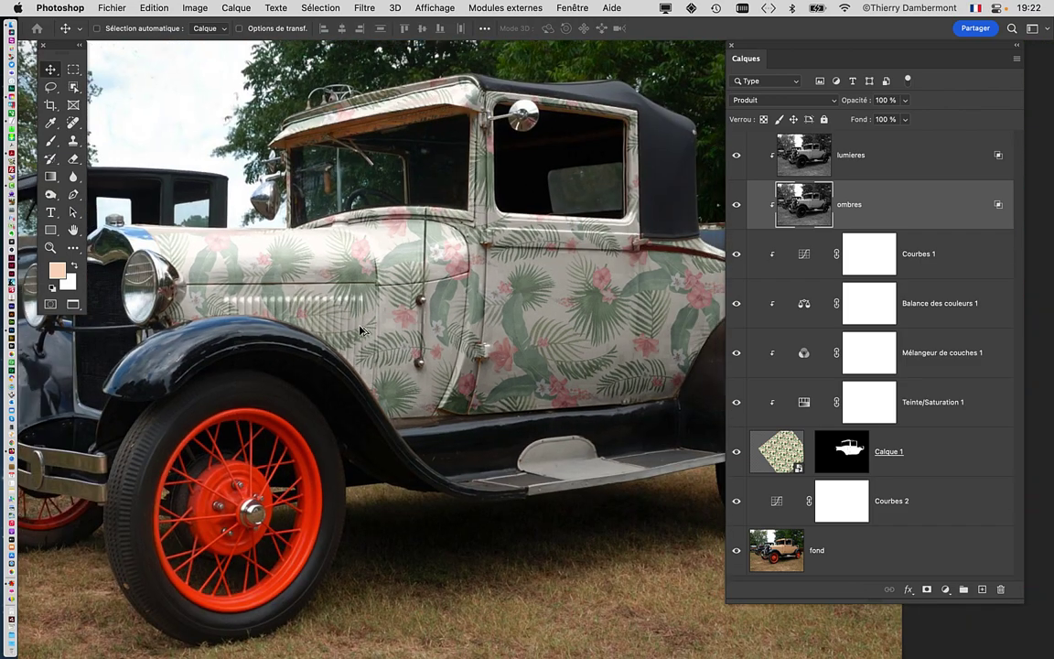
scroll(363, 330, down, 2)
scroll(361, 340, down, 1)
scroll(417, 369, down, 1)
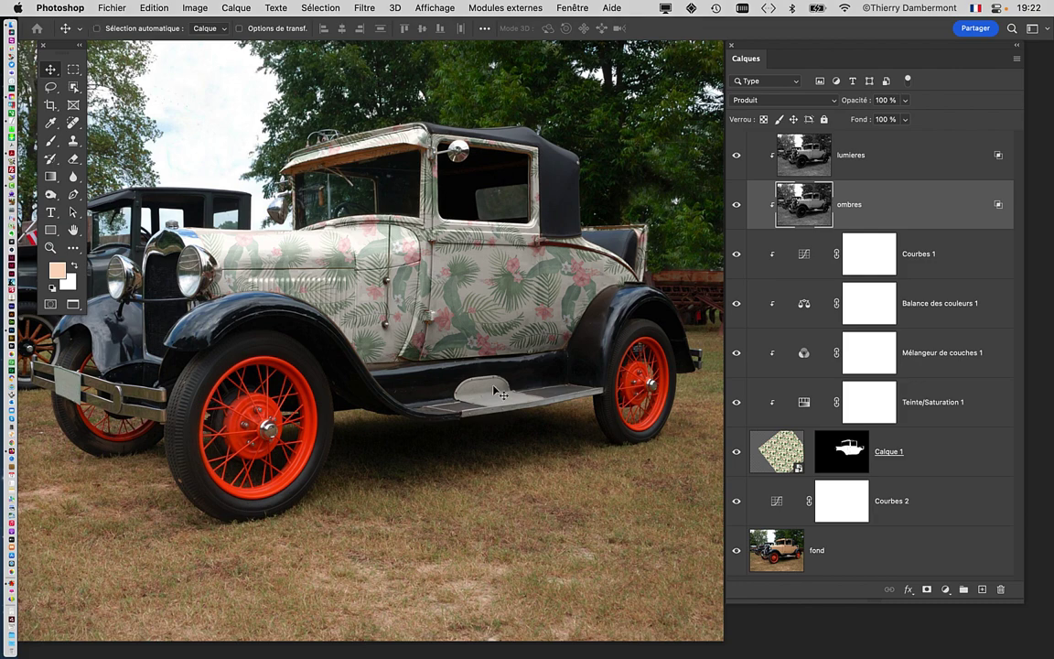
scroll(196, 402, up, 1)
scroll(201, 399, up, 2)
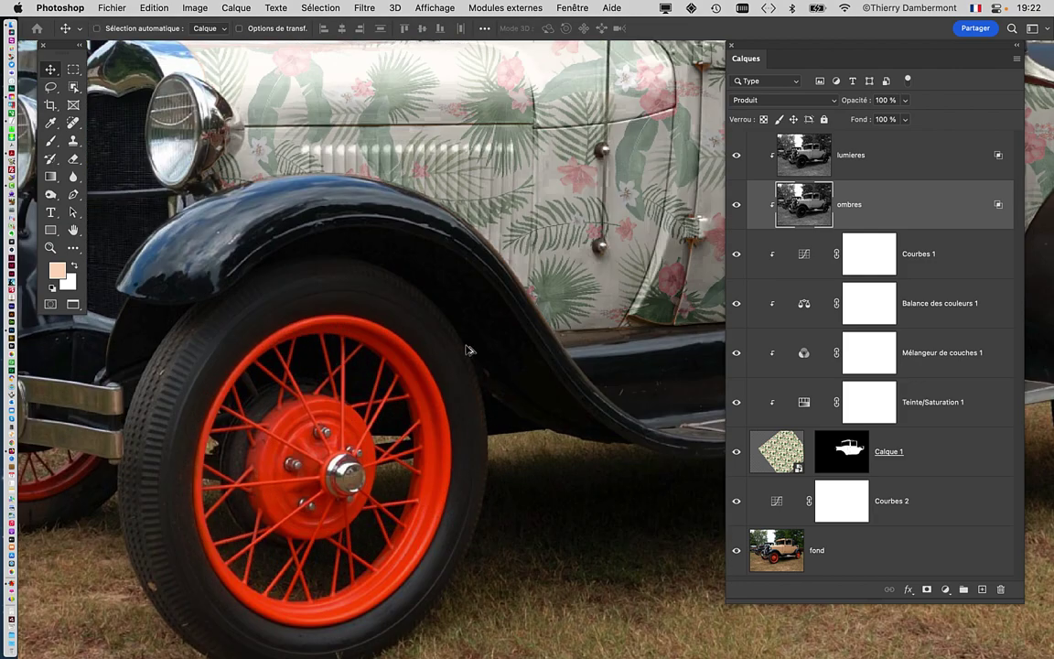
scroll(467, 349, down, 1)
scroll(462, 348, down, 1)
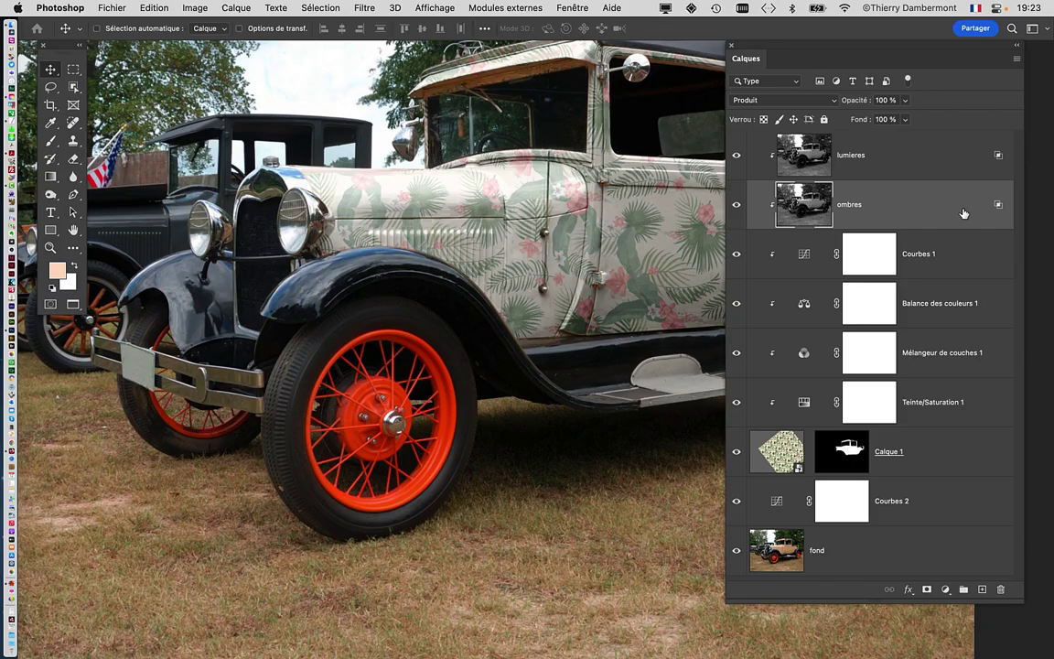
scroll(595, 304, down, 2)
scroll(535, 275, down, 2)
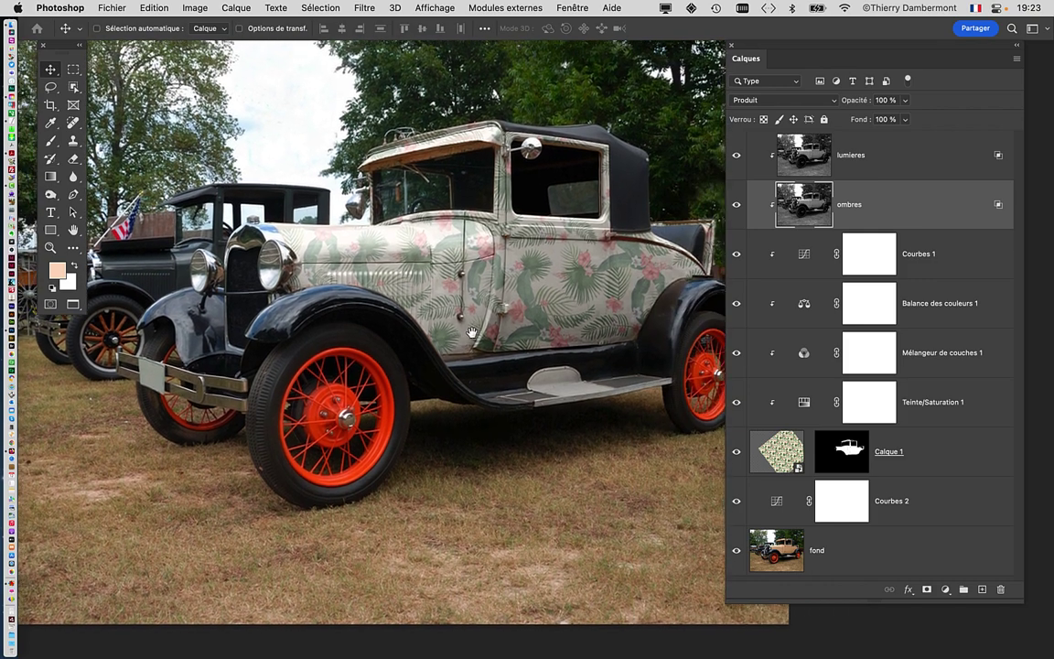
scroll(445, 311, down, 2)
scroll(445, 311, down, 1)
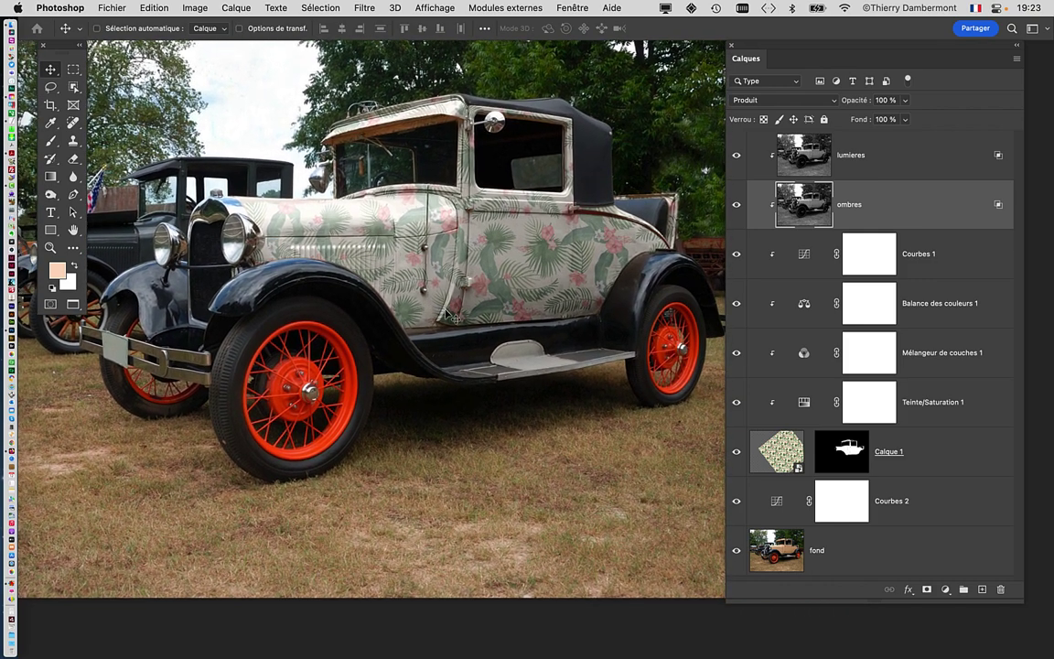